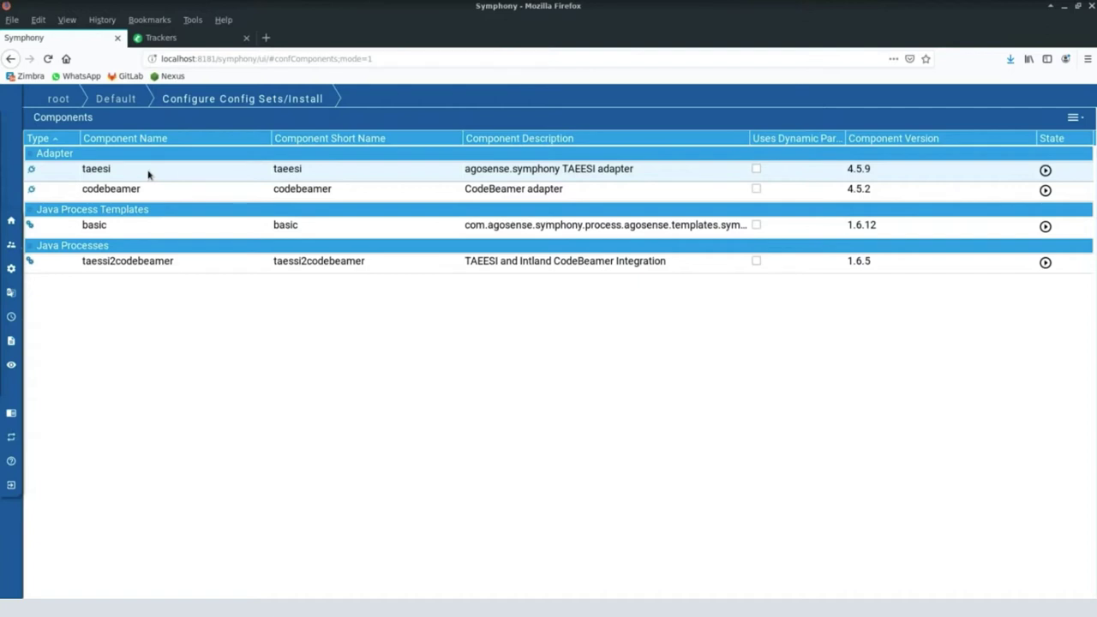
# Review the Remote Dev Environment config values of the taeesi adapter and return to the components list.
pyautogui.doubleClick(147, 174)
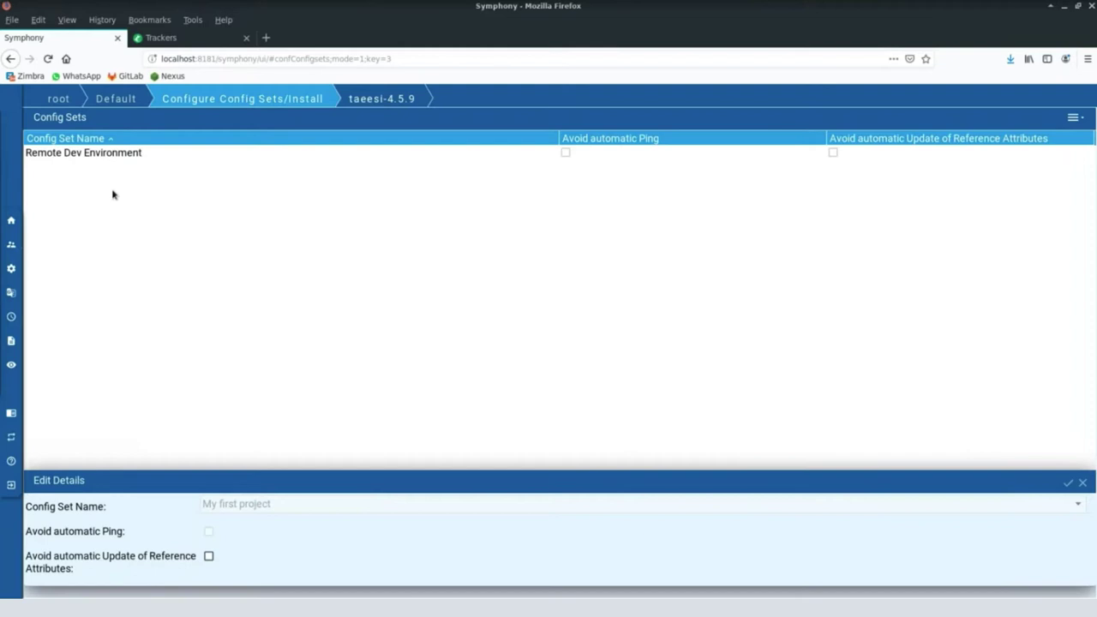
pyautogui.doubleClick(55, 155)
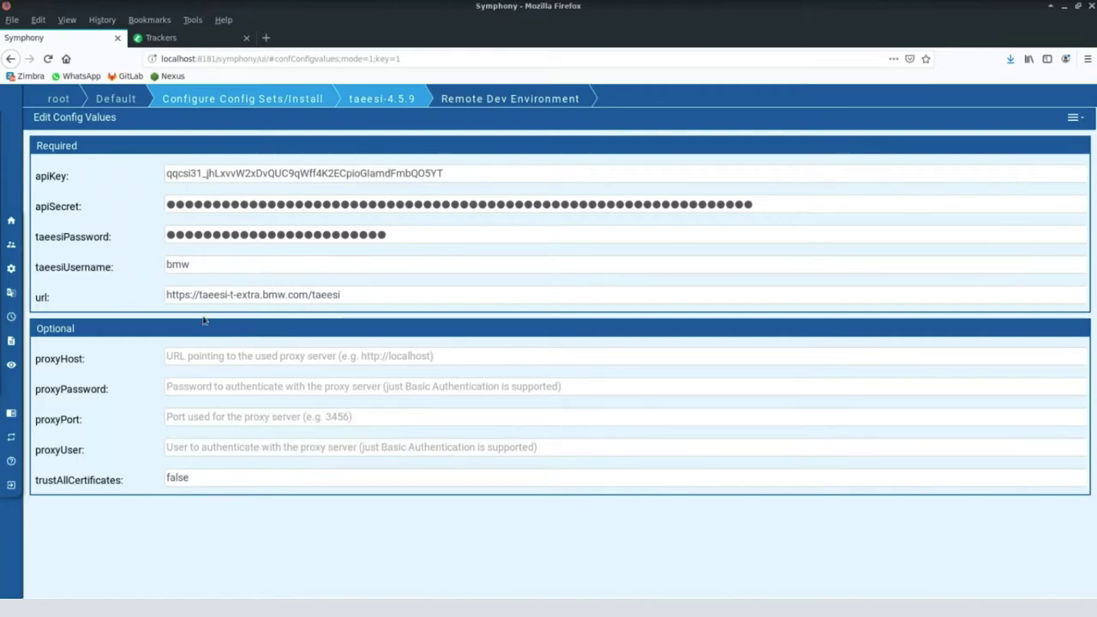
pyautogui.click(182, 96)
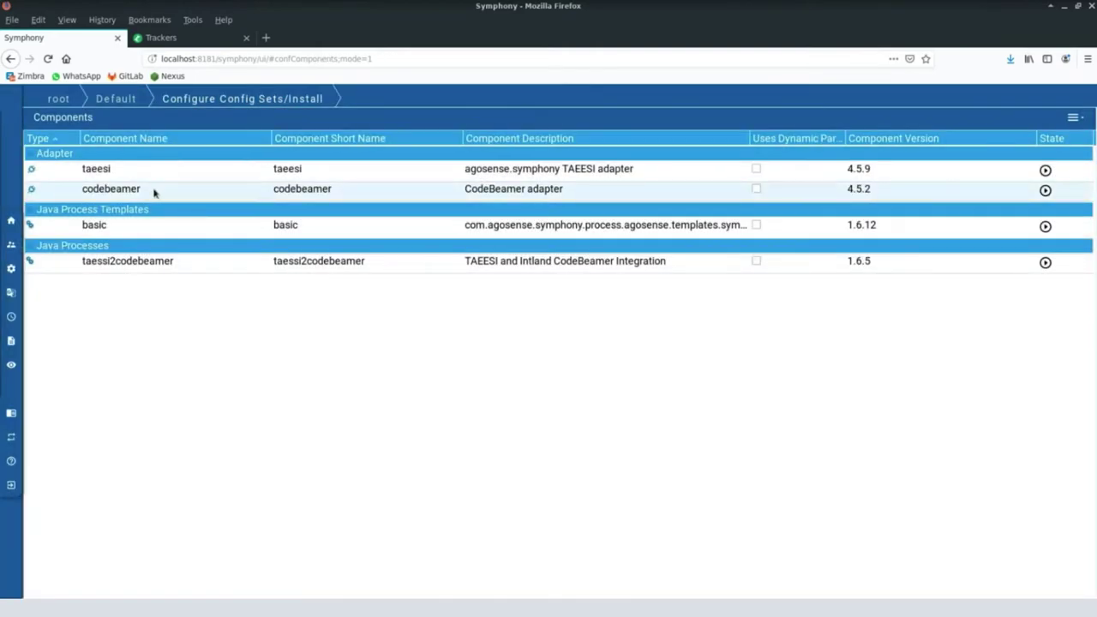
# Review the project and restUrl values in the codebeamer adapter's Local config set, and return to the components list.
pyautogui.doubleClick(154, 192)
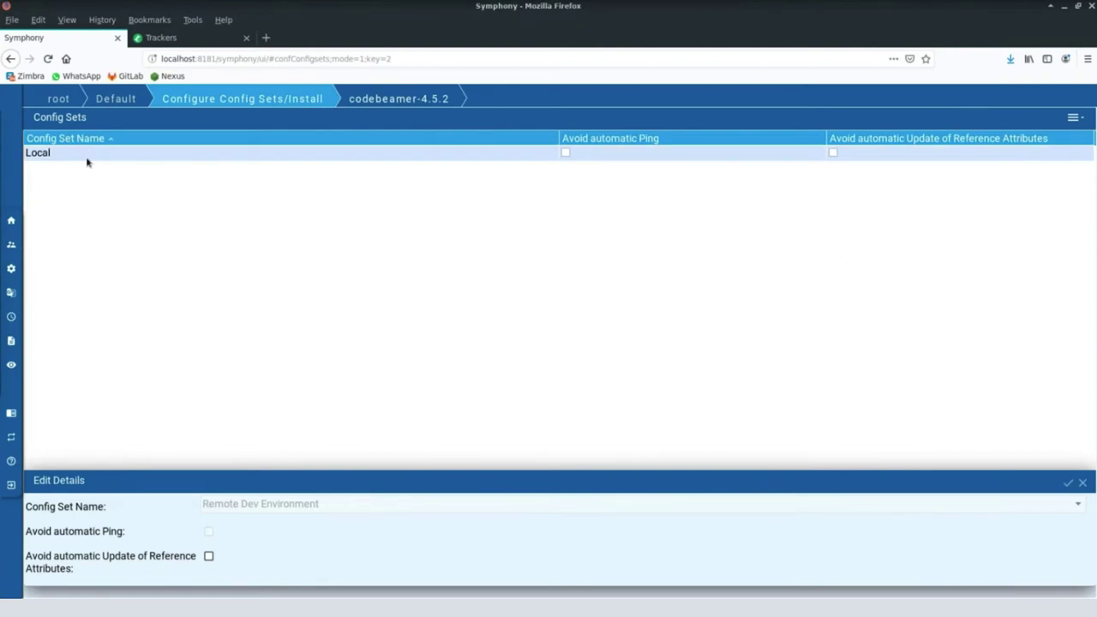
pyautogui.doubleClick(86, 156)
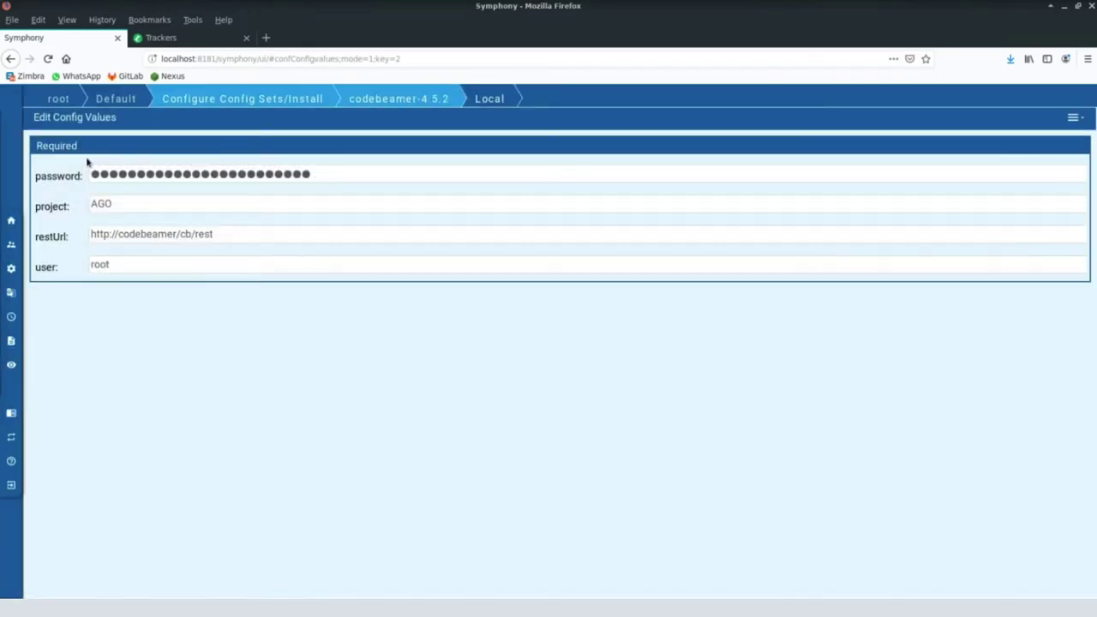
pyautogui.click(246, 234)
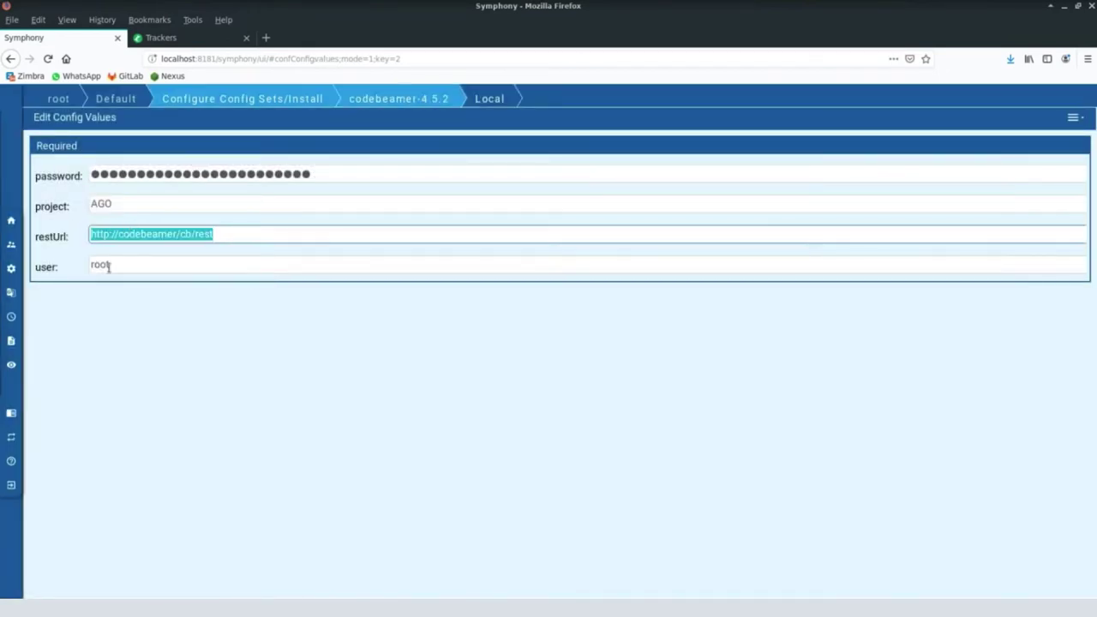
pyautogui.moveTo(124, 203)
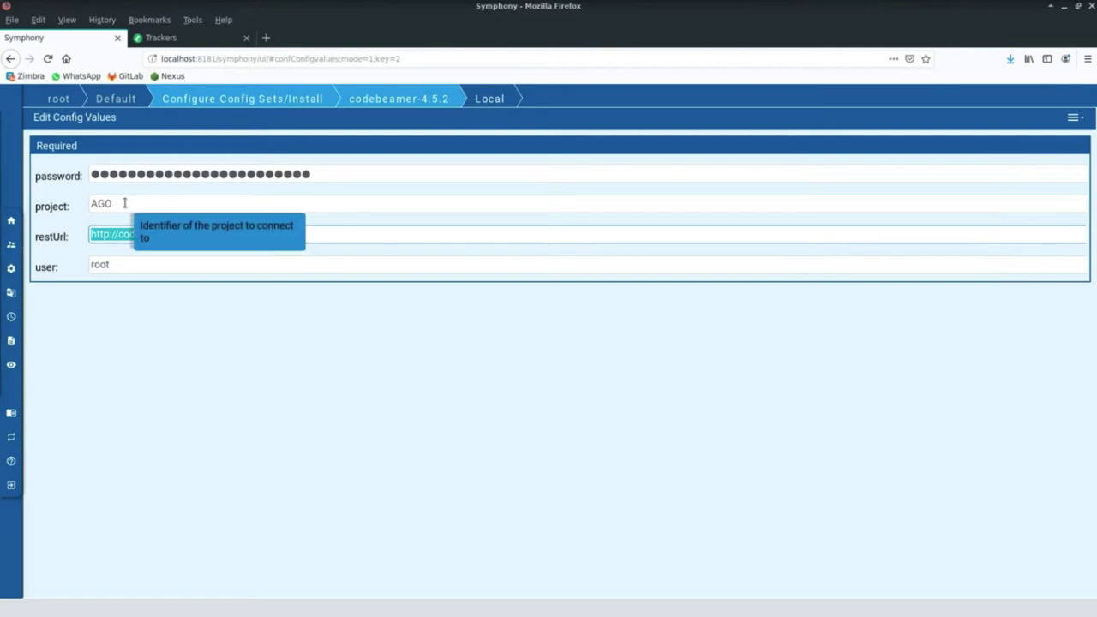
pyautogui.click(220, 99)
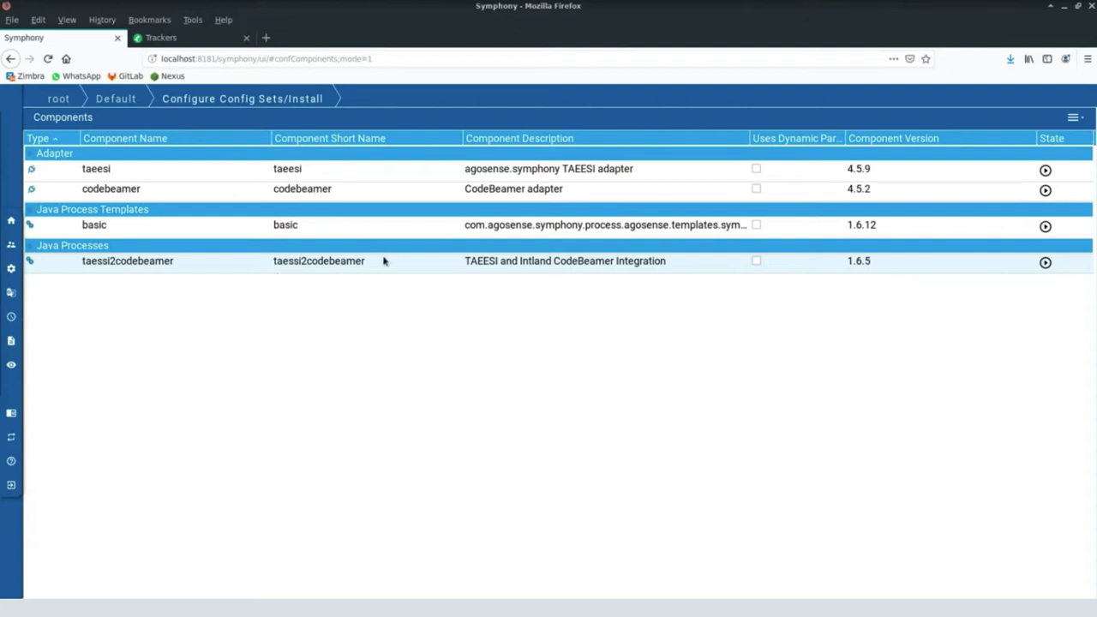
# Open the My first project config set of the taessi2codebeamer process and review its configs, tracker and scenario mappings.
pyautogui.doubleClick(289, 261)
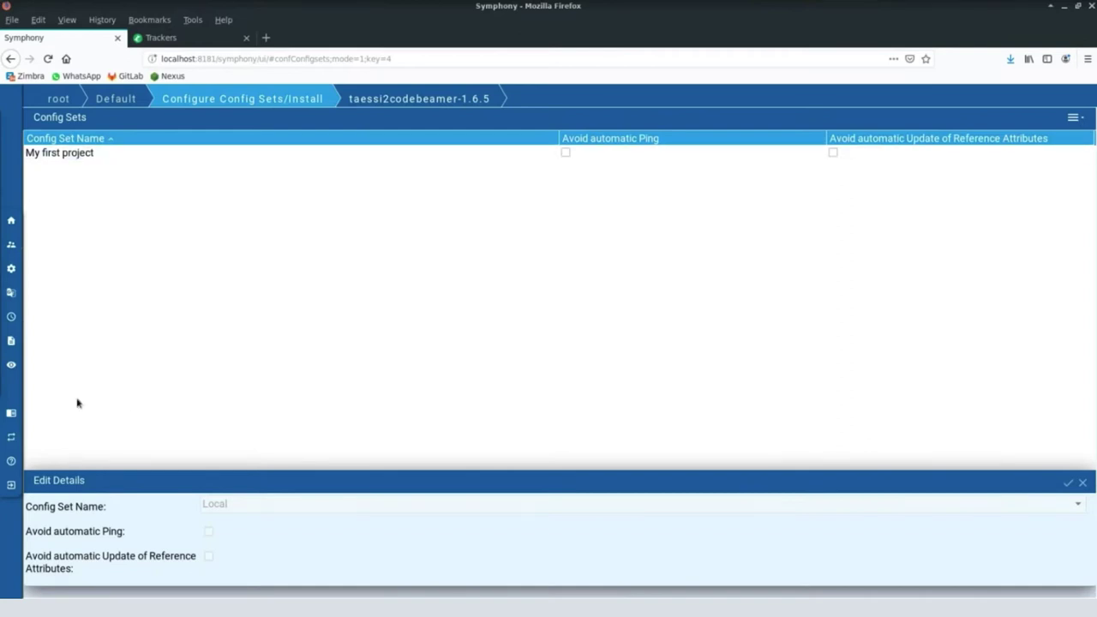
pyautogui.doubleClick(90, 152)
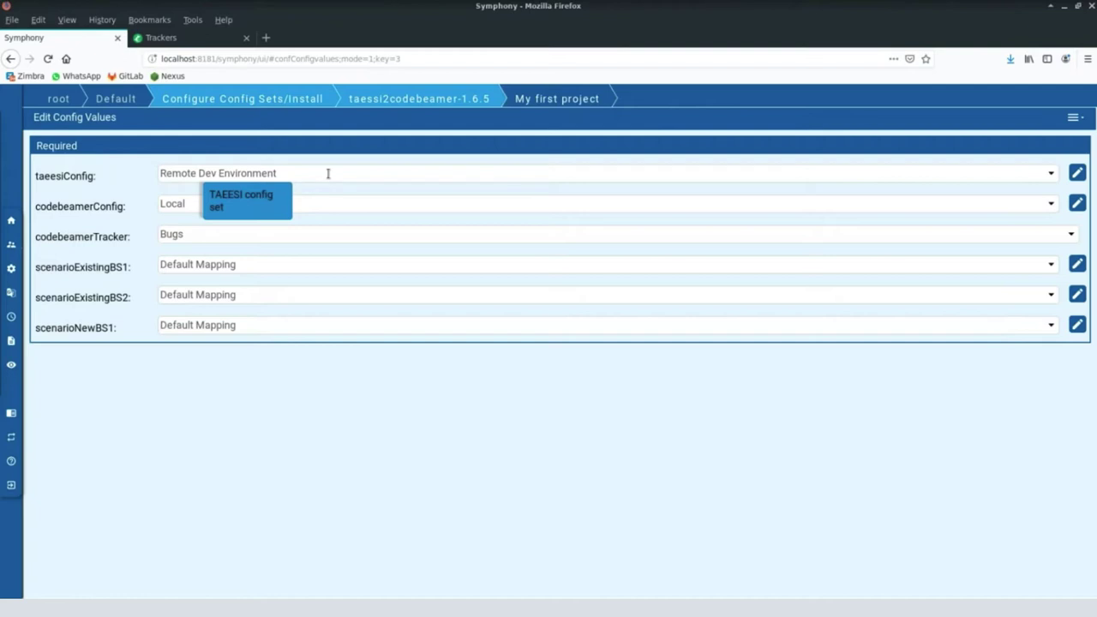
pyautogui.click(205, 203)
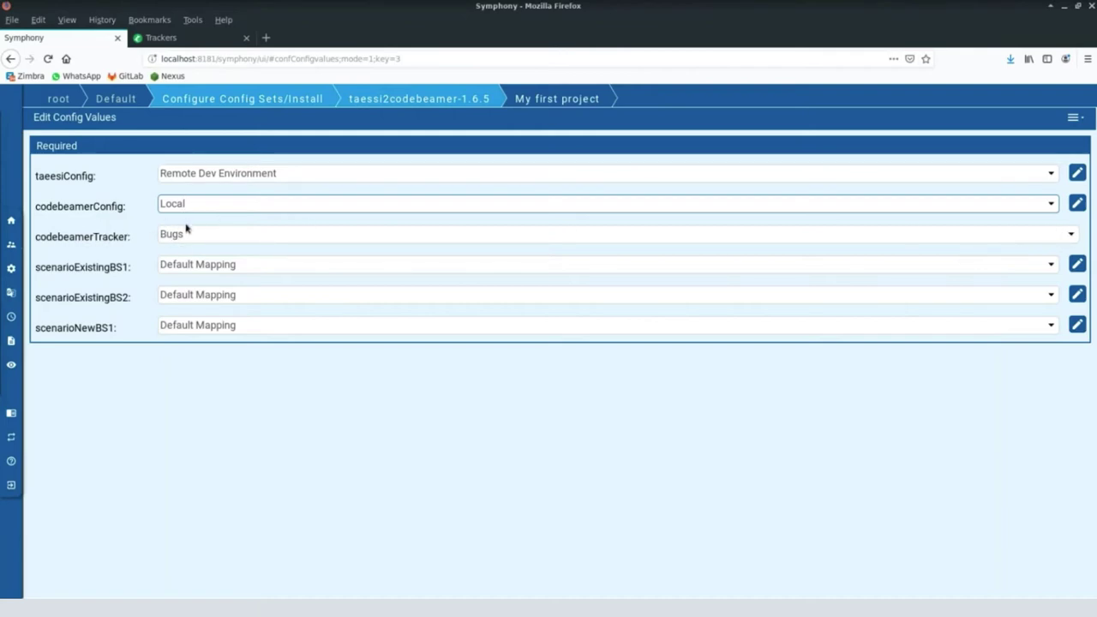
pyautogui.moveTo(187, 234)
pyautogui.moveTo(550, 291)
pyautogui.moveTo(261, 332)
# Open the attribute mappings of the Default Mapping scenario in the TAEESI scenario type.
pyautogui.click(10, 296)
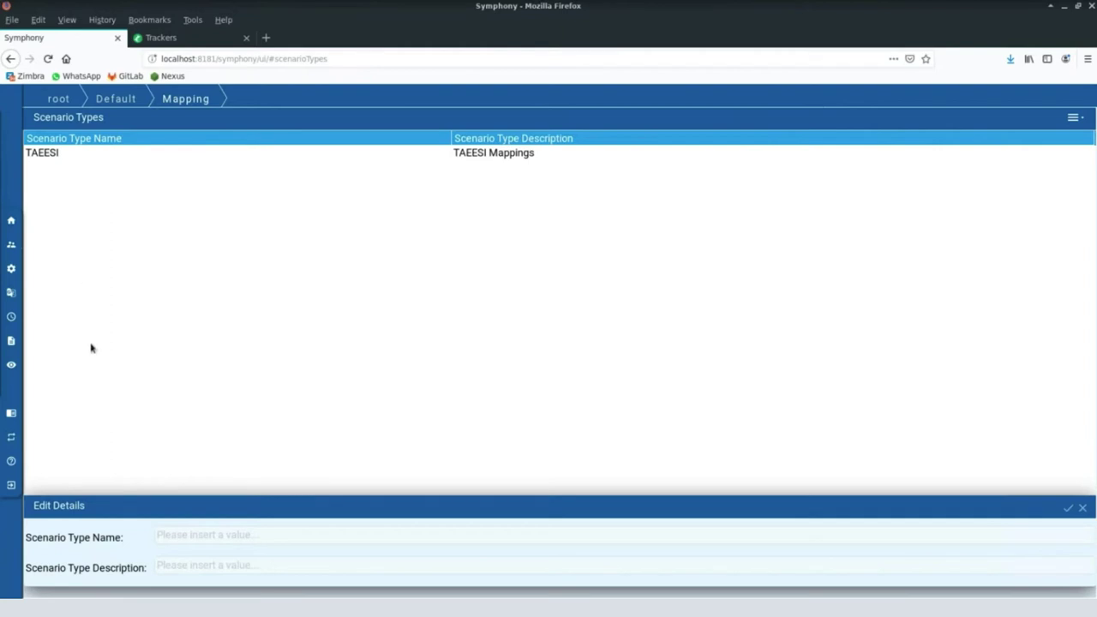
pyautogui.click(81, 160)
pyautogui.doubleClick(81, 160)
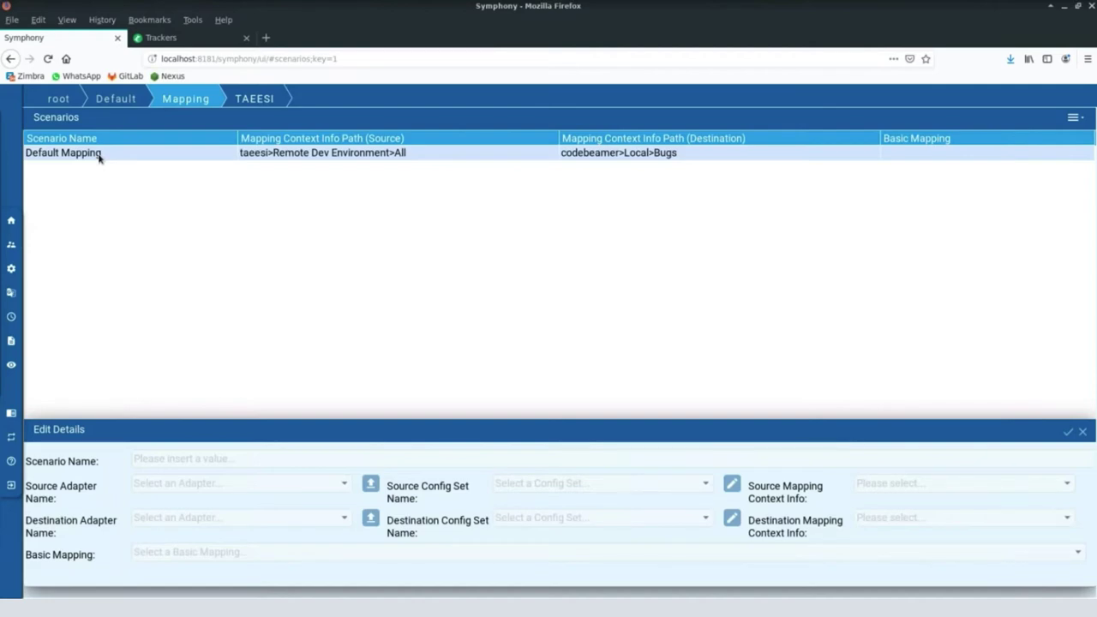
pyautogui.doubleClick(99, 155)
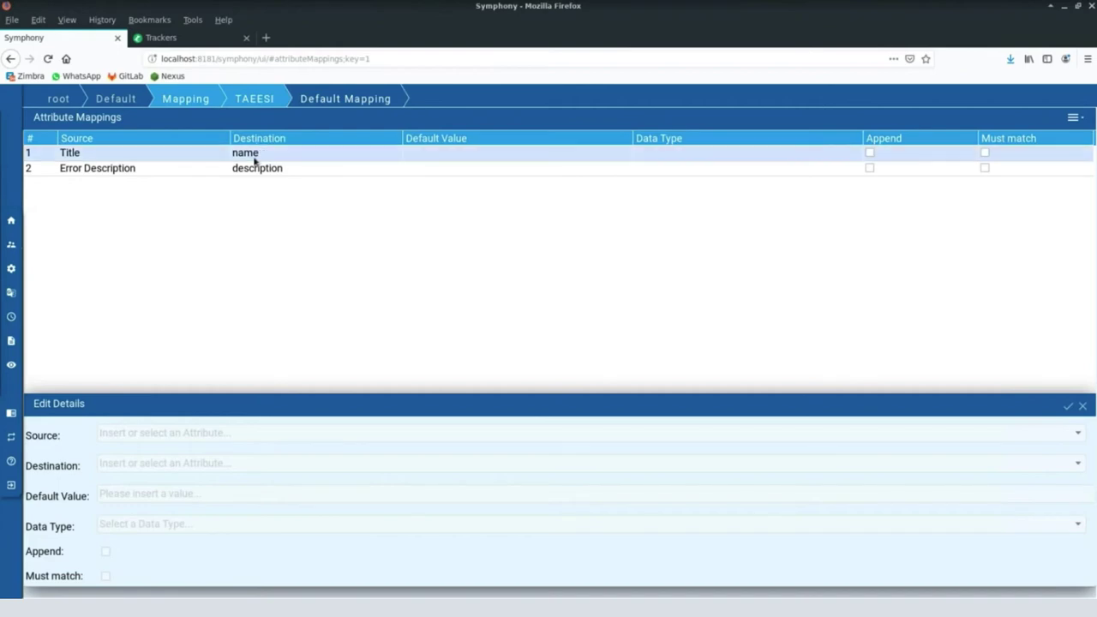
# Start a new attribute mapping and look through the attributes available as its source.
pyautogui.click(1072, 120)
pyautogui.click(1035, 137)
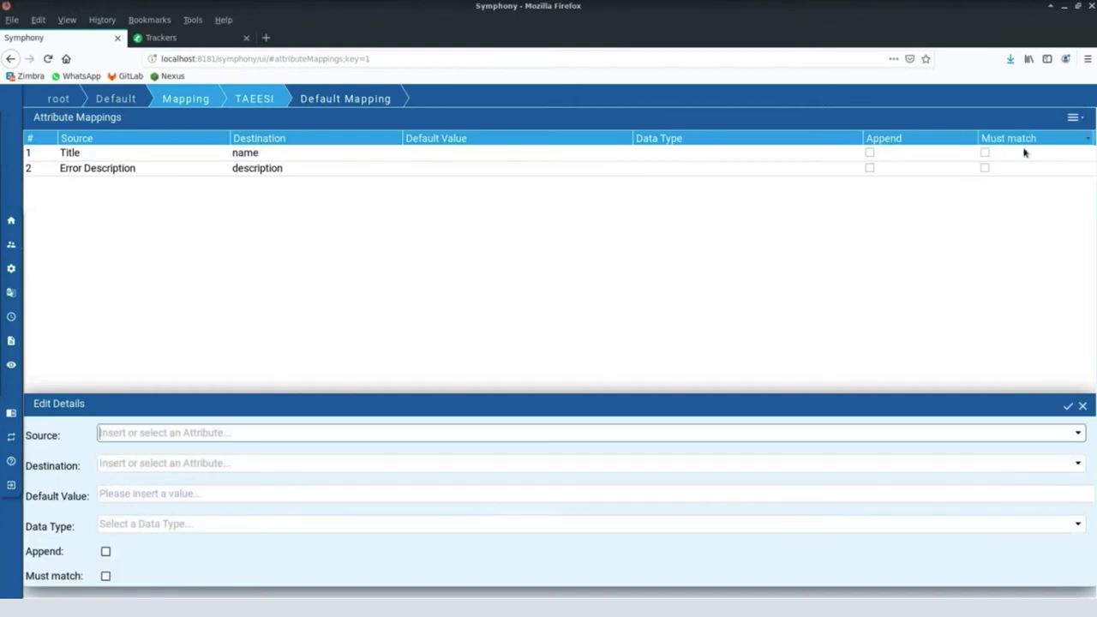
pyautogui.click(1077, 434)
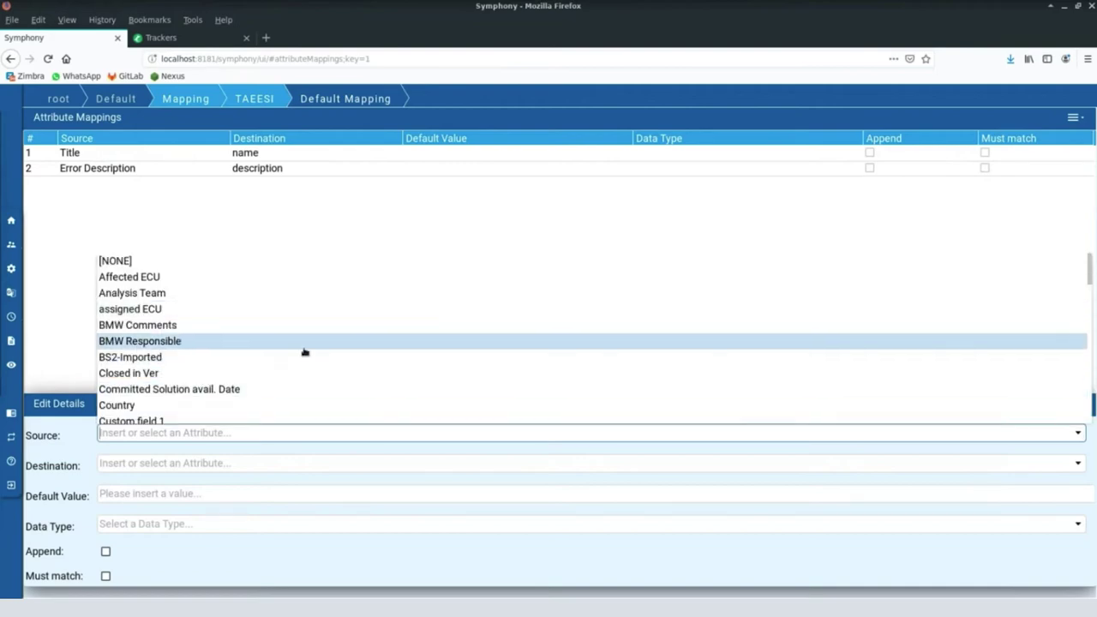
pyautogui.scroll(-2, 304, 352)
pyautogui.scroll(-2, 304, 352)
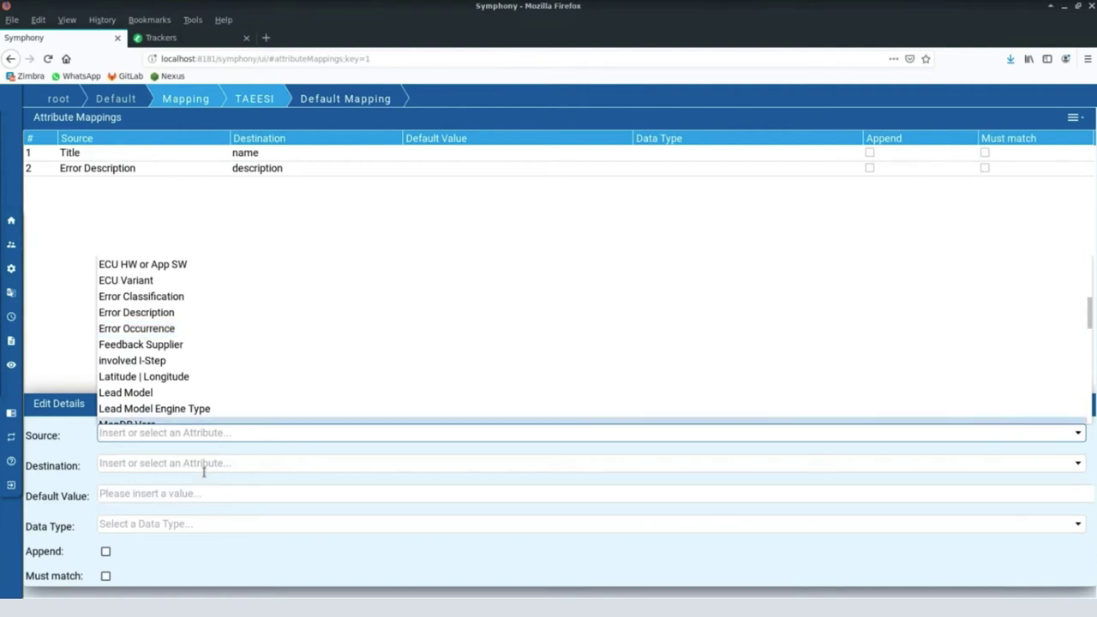
pyautogui.press('Escape')
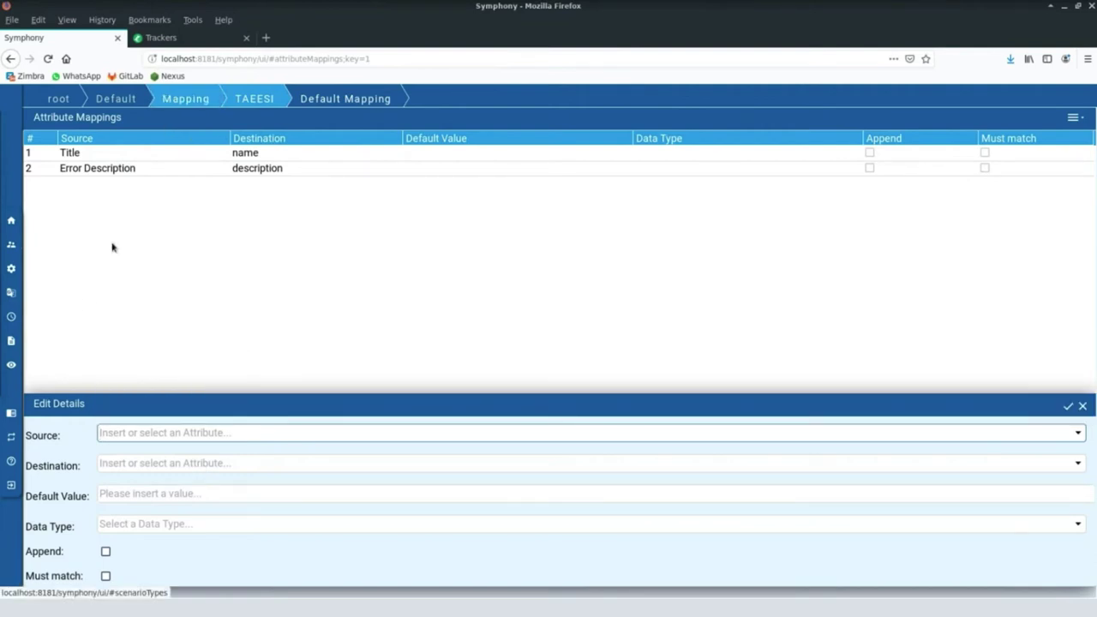
# Open the details of the My first project schedule in the TAEESI schedule group.
pyautogui.moveTo(11, 257)
pyautogui.click(19, 318)
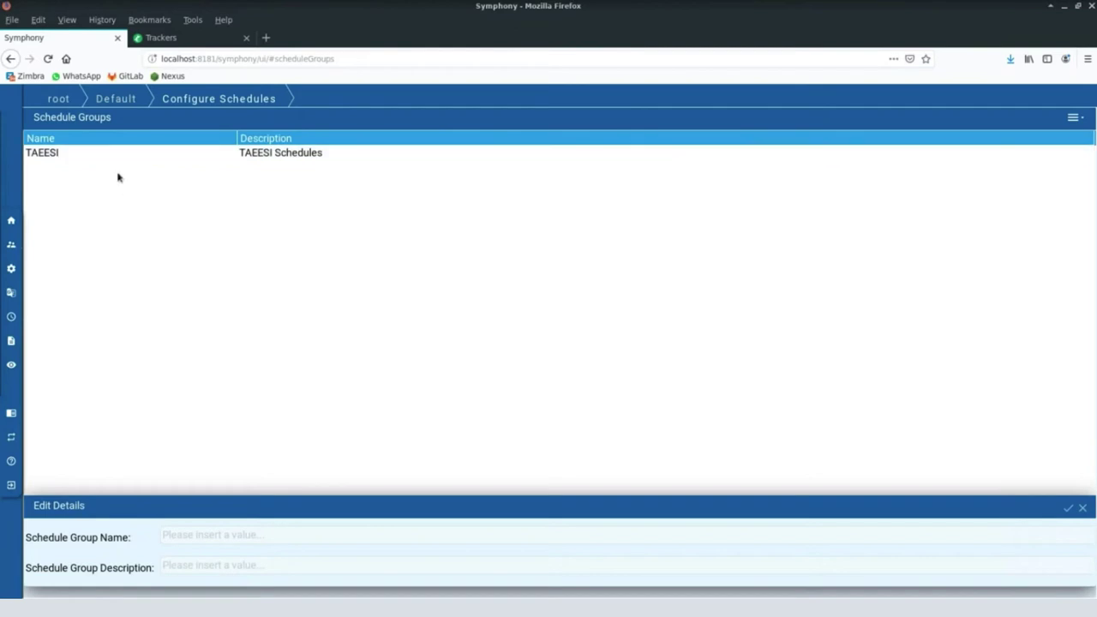
pyautogui.click(163, 154)
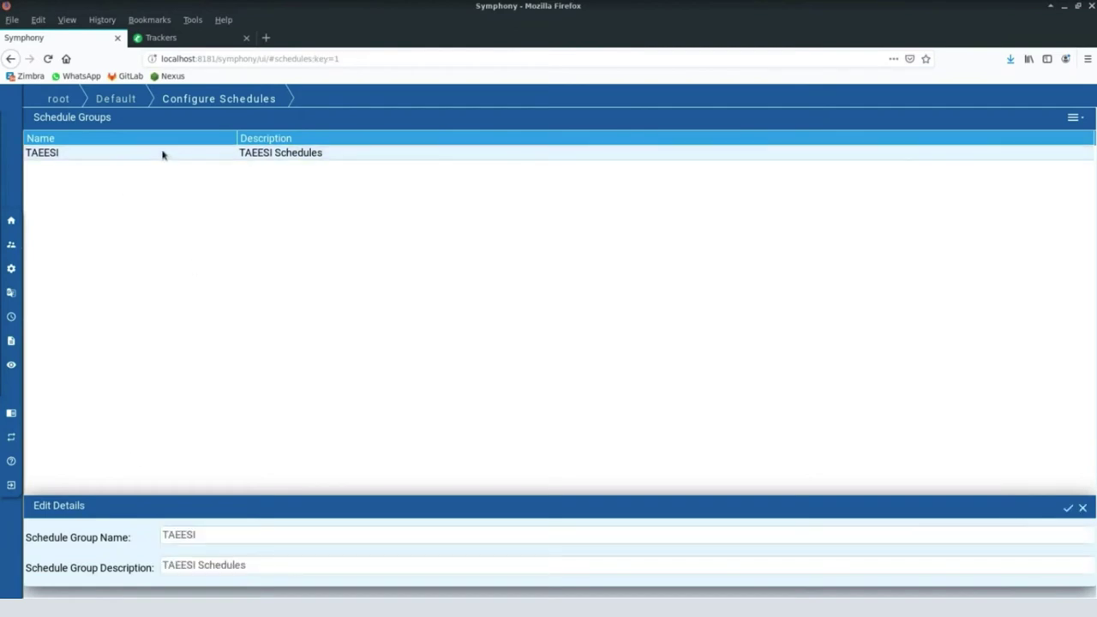
pyautogui.click(163, 153)
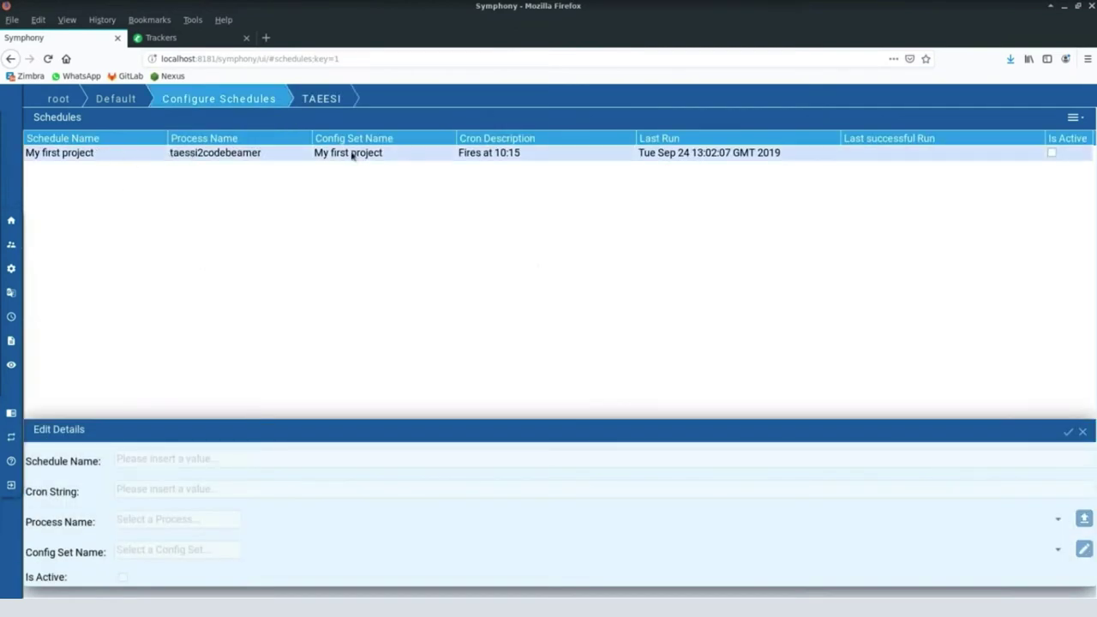
pyautogui.click(524, 152)
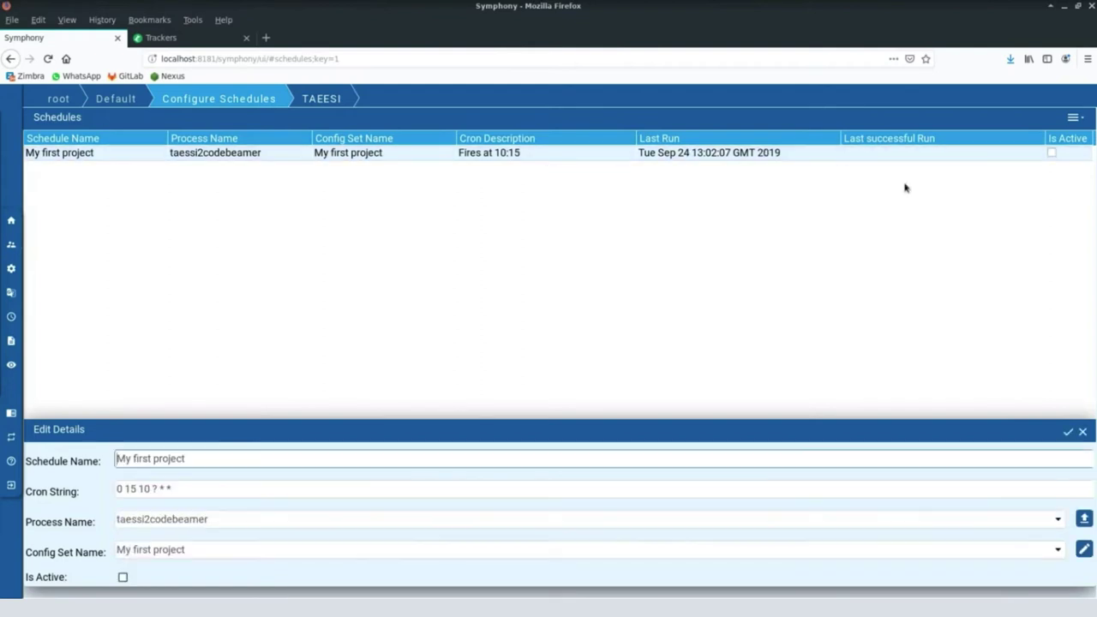
# Open the schedule's cron definition and review the help for each time field from seconds to month without changing it.
pyautogui.click(1073, 117)
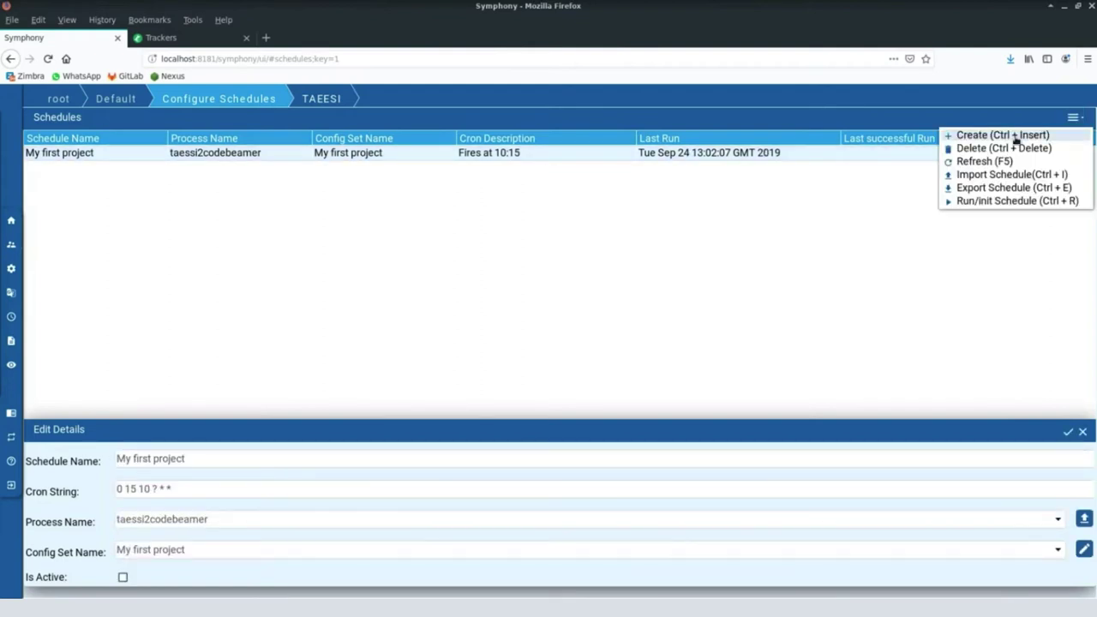
pyautogui.click(416, 492)
pyautogui.click(130, 217)
pyautogui.click(267, 213)
pyautogui.click(378, 214)
pyautogui.click(544, 214)
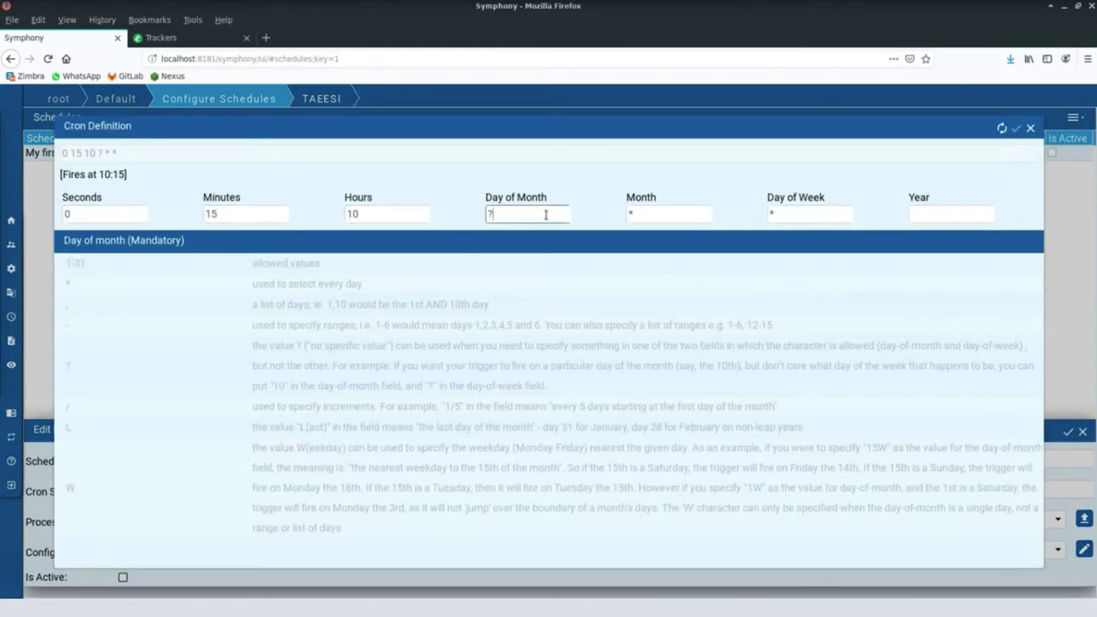
pyautogui.click(660, 214)
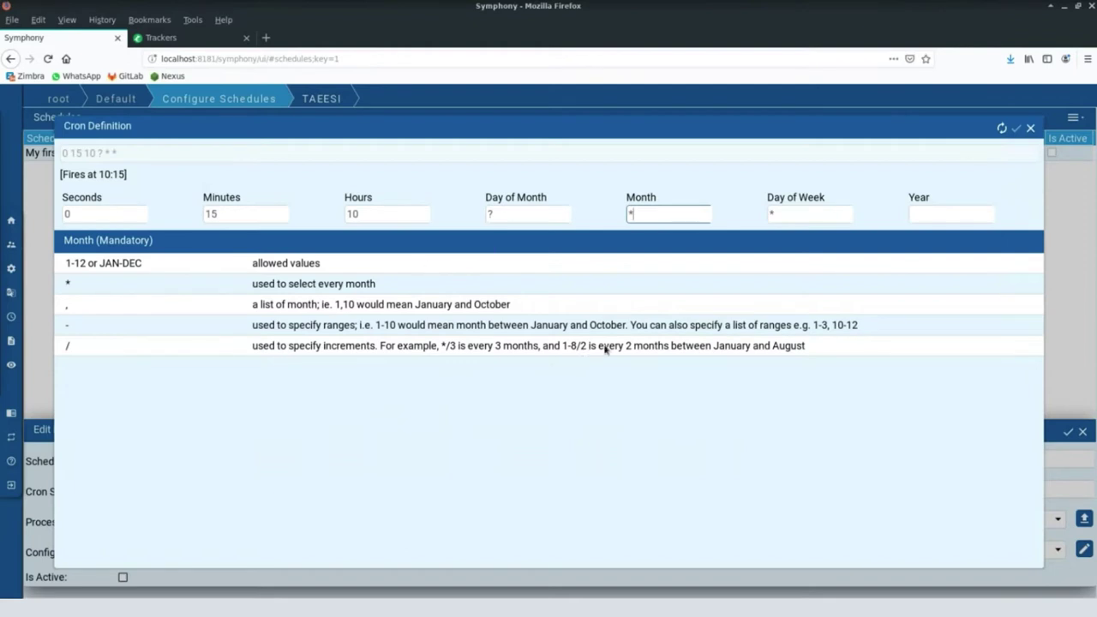
pyautogui.click(1031, 129)
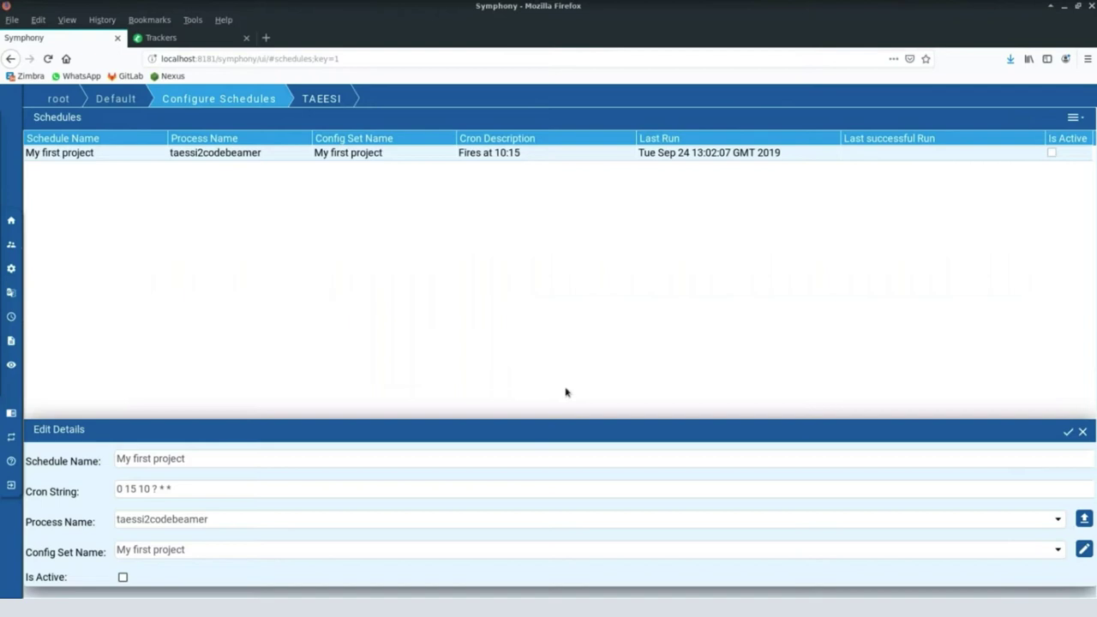
# Open the process diagnosis job queue and check the task counts of the taessi2codebeamer job.
pyautogui.moveTo(5, 342)
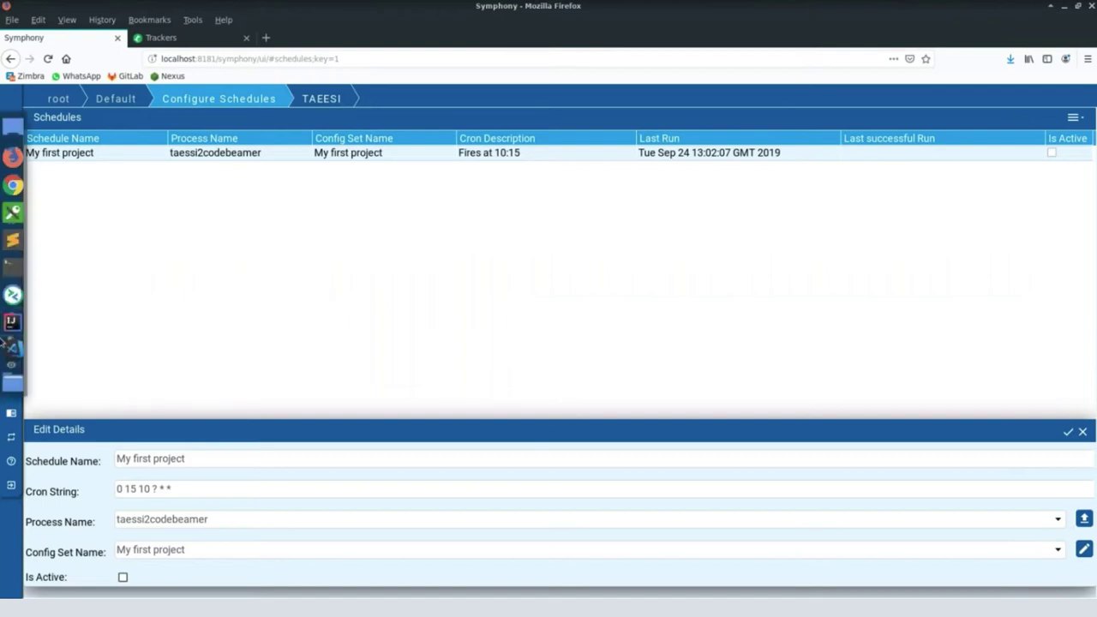
pyautogui.click(11, 367)
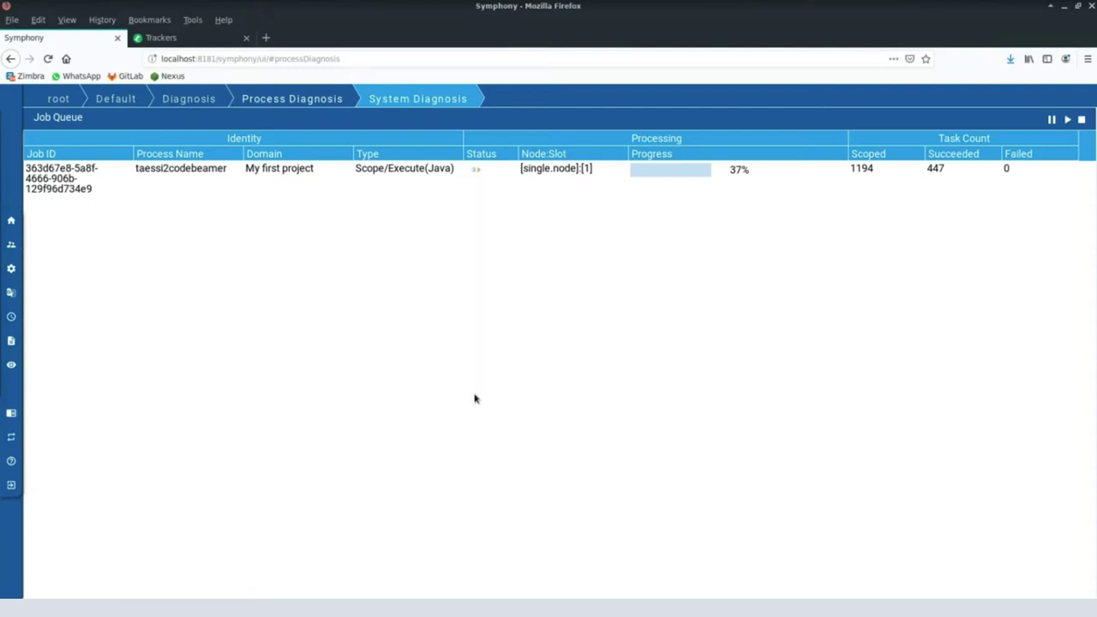
pyautogui.click(852, 177)
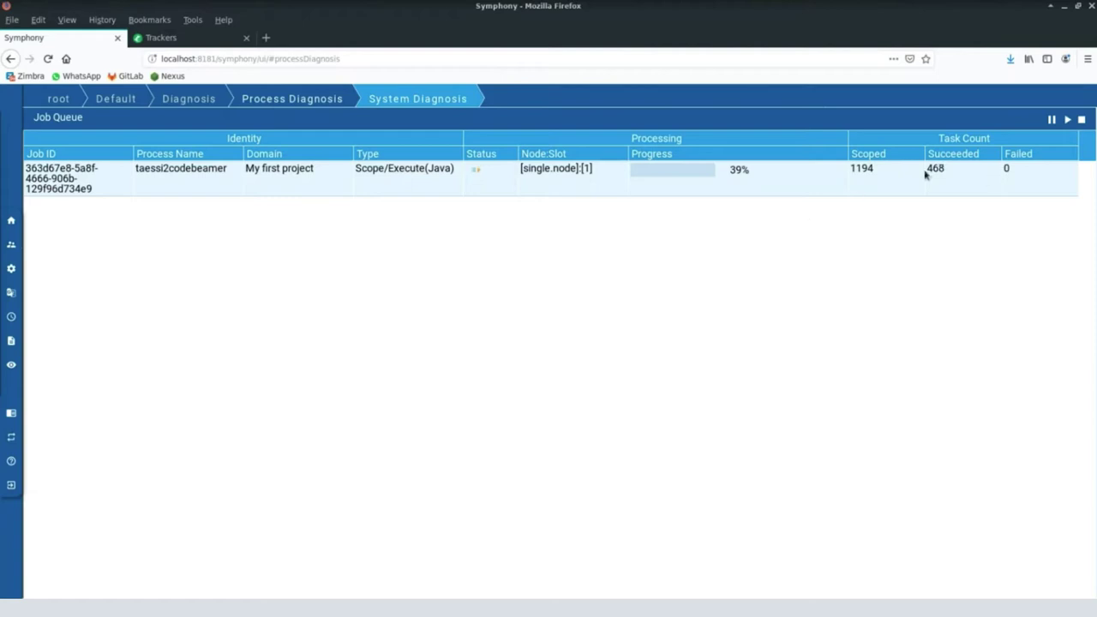
# Switch to codeBeamer, reload the AGO project's Trackers page and open the Bugs tracker.
pyautogui.hotkey('ctrl', 'Tab')
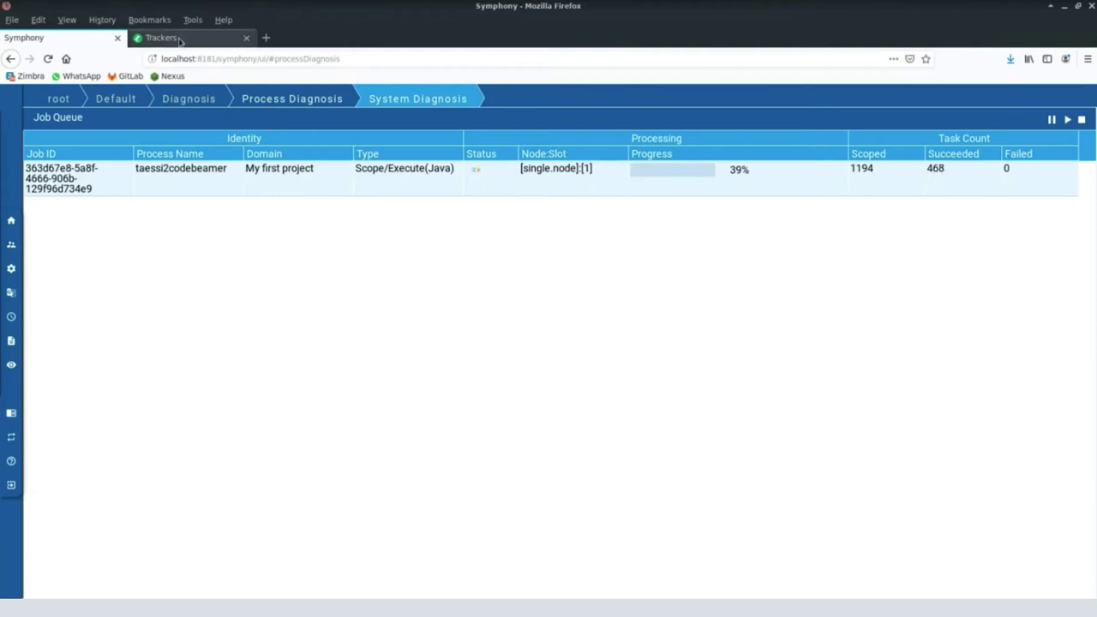
pyautogui.click(49, 59)
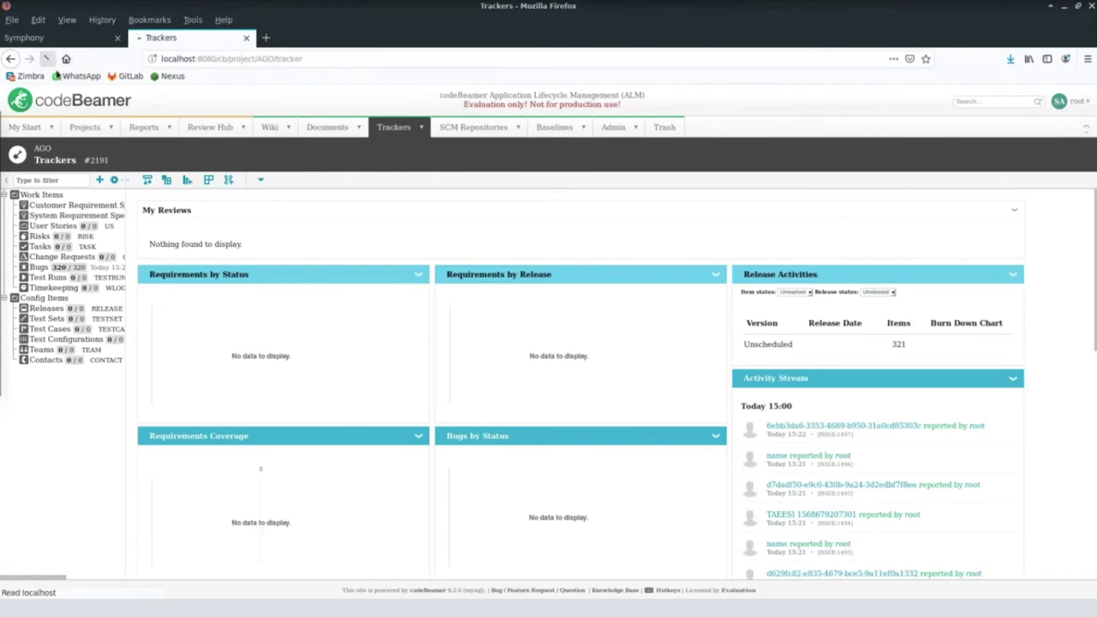
pyautogui.click(39, 267)
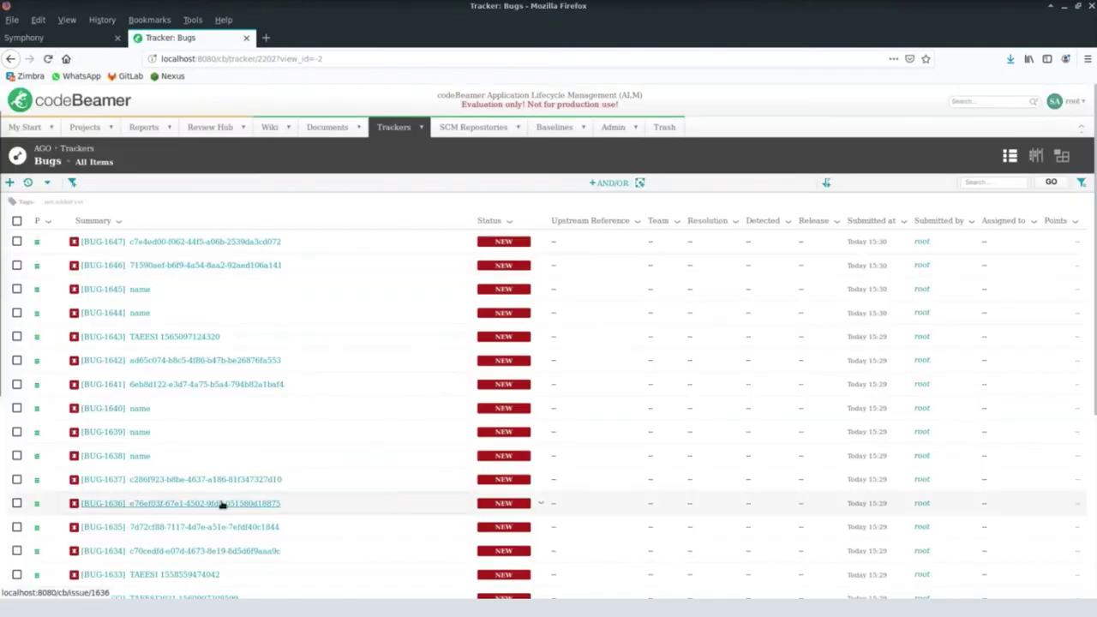
# Look through the list of imported bugs and open BUG-1647.
pyautogui.scroll(-5, 221, 504)
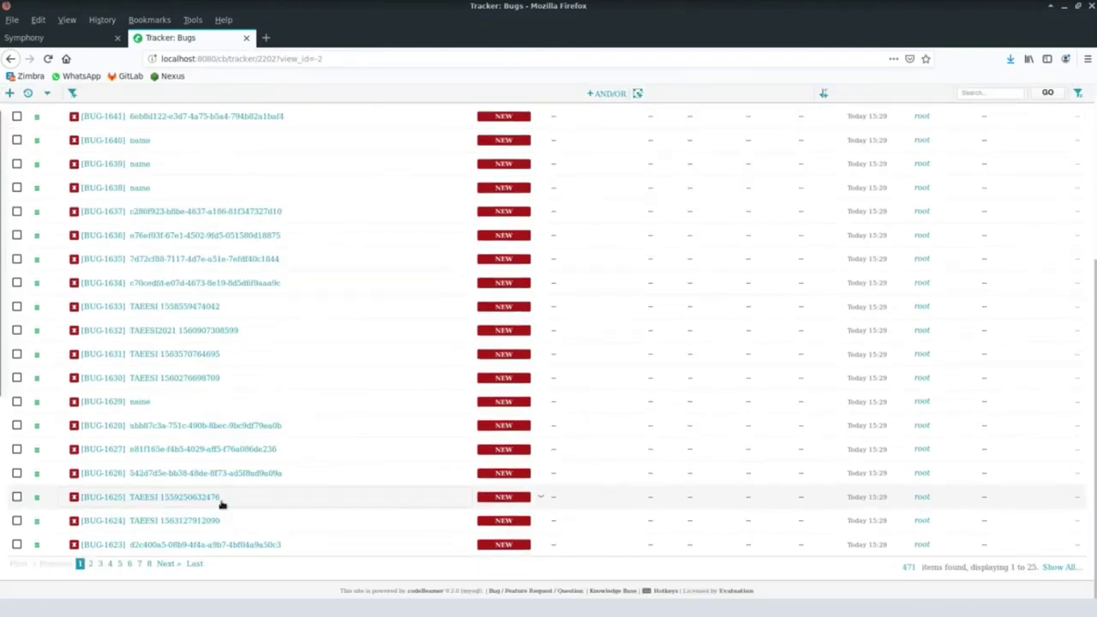
pyautogui.scroll(5, 220, 504)
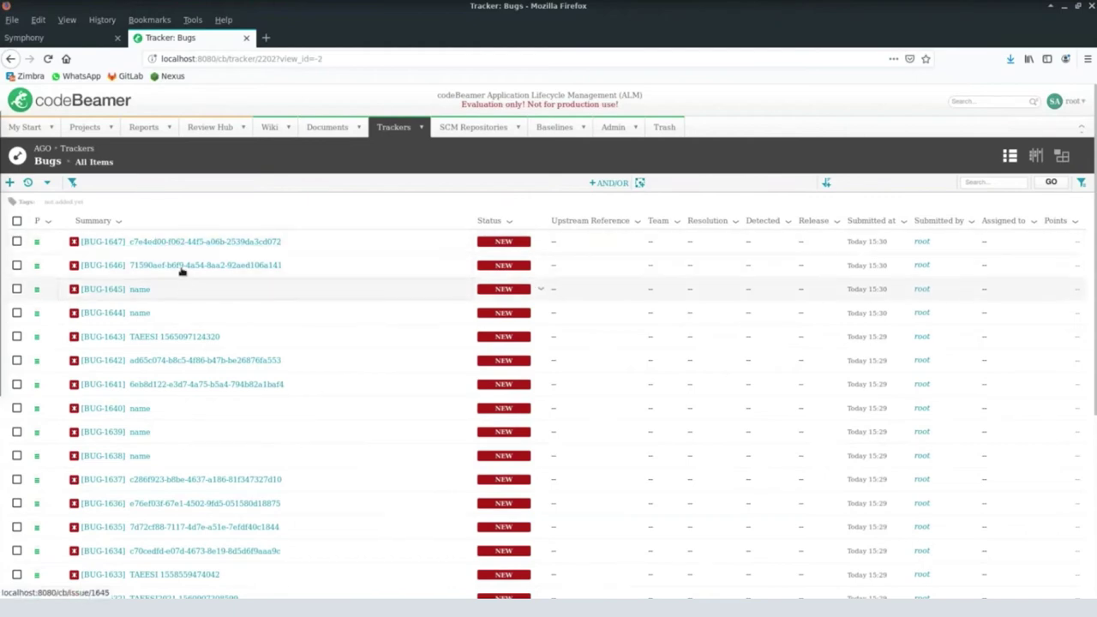
pyautogui.click(161, 241)
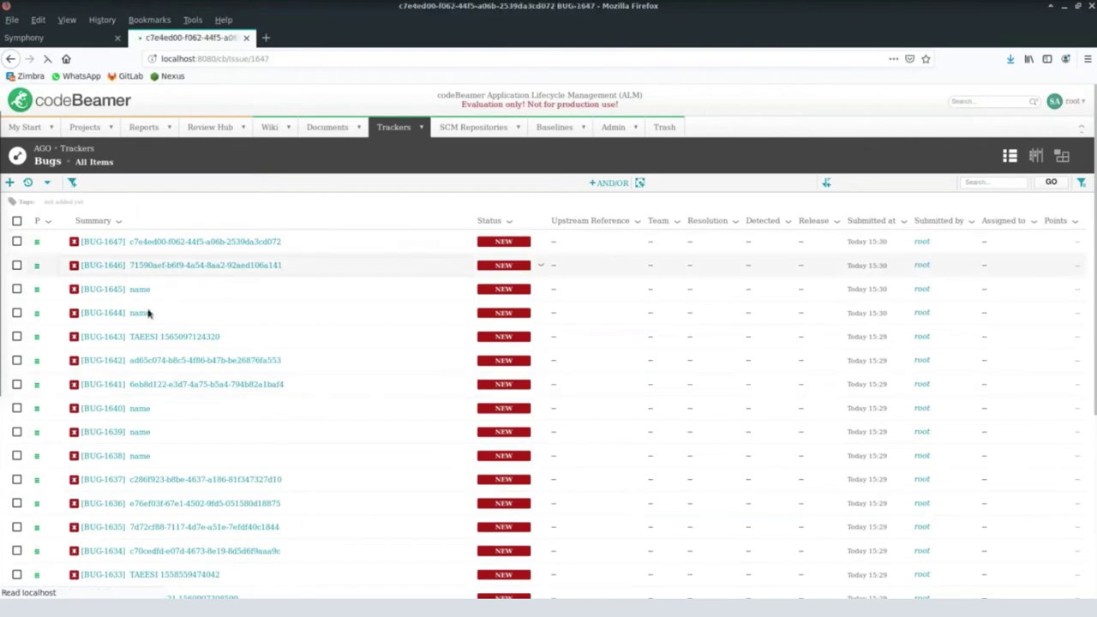
# Highlight BUG-1647's description and, after checking the job's task counts in Symphony, return to codeBeamer and open the AGO project's Trackers page.
pyautogui.doubleClick(17, 357)
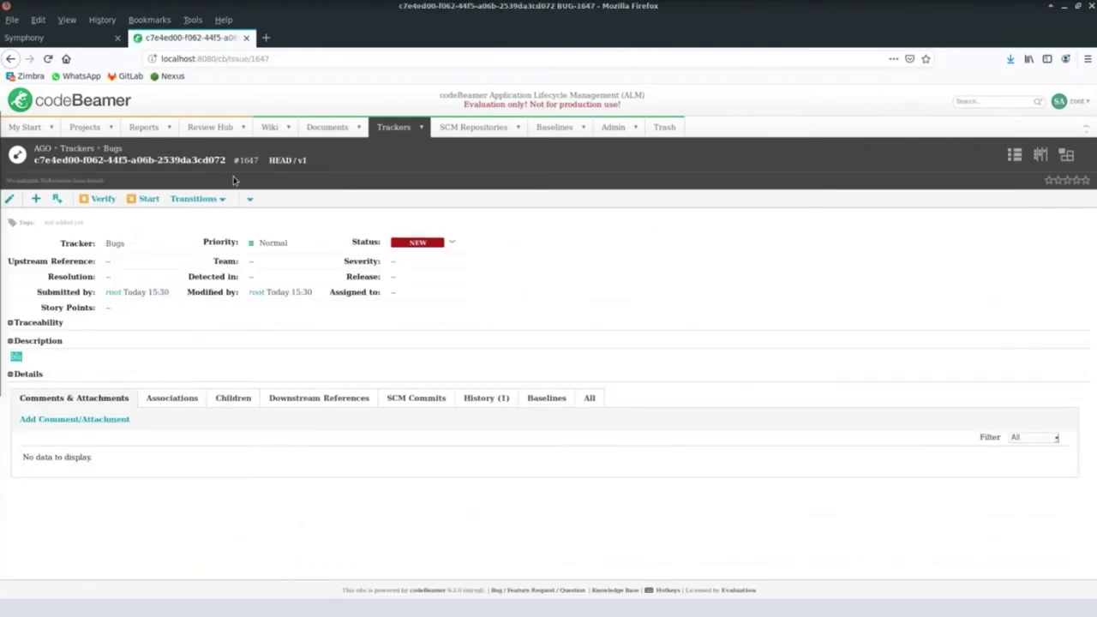
pyautogui.click(72, 40)
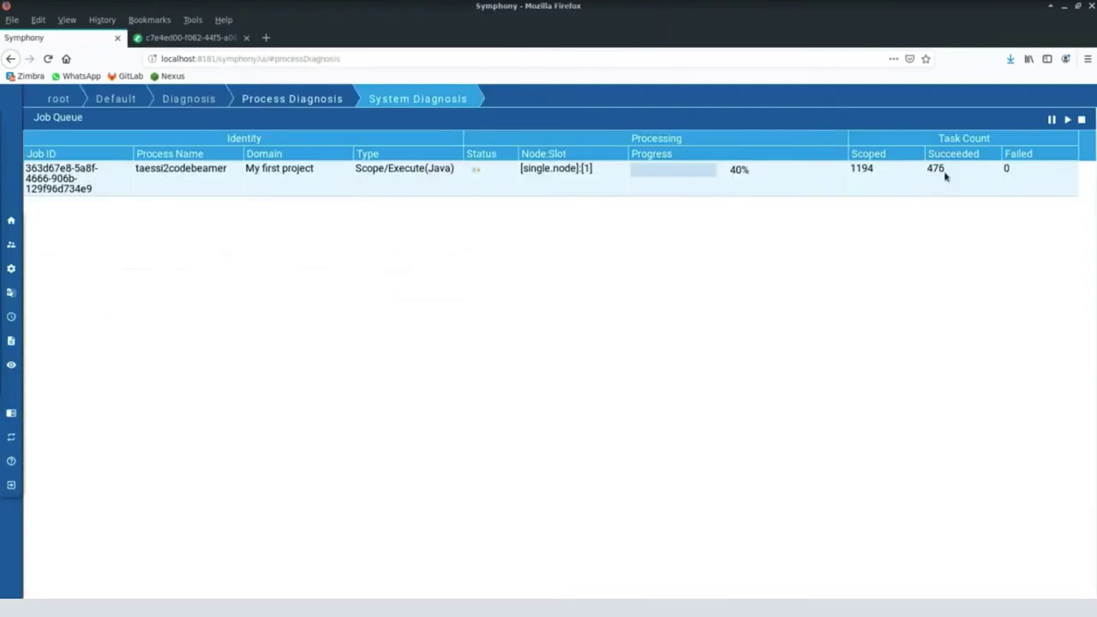
pyautogui.click(189, 38)
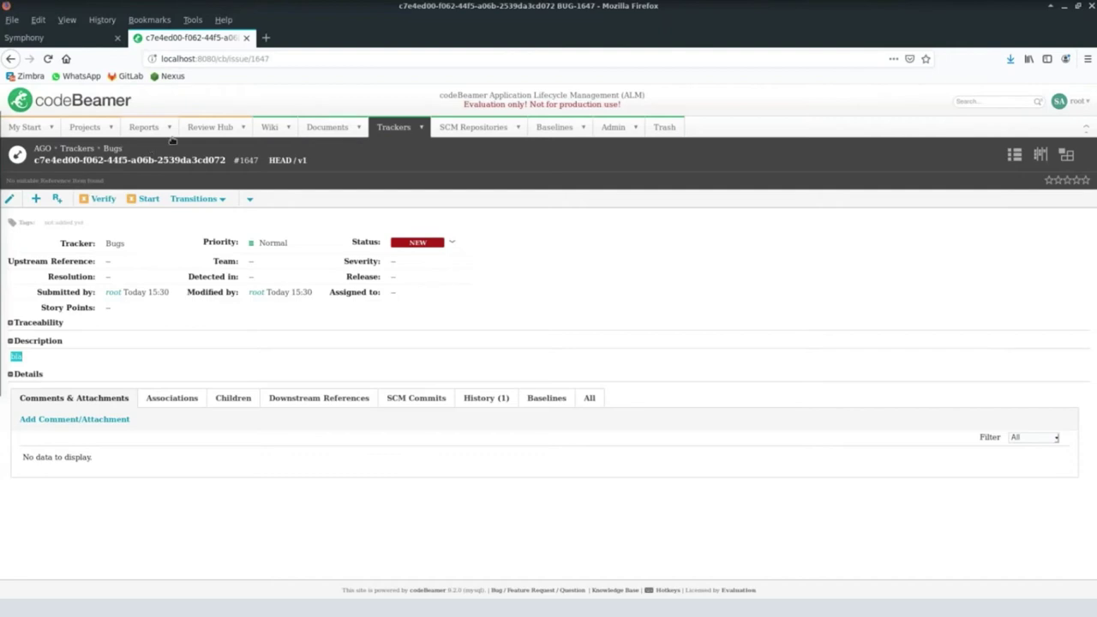
pyautogui.click(402, 127)
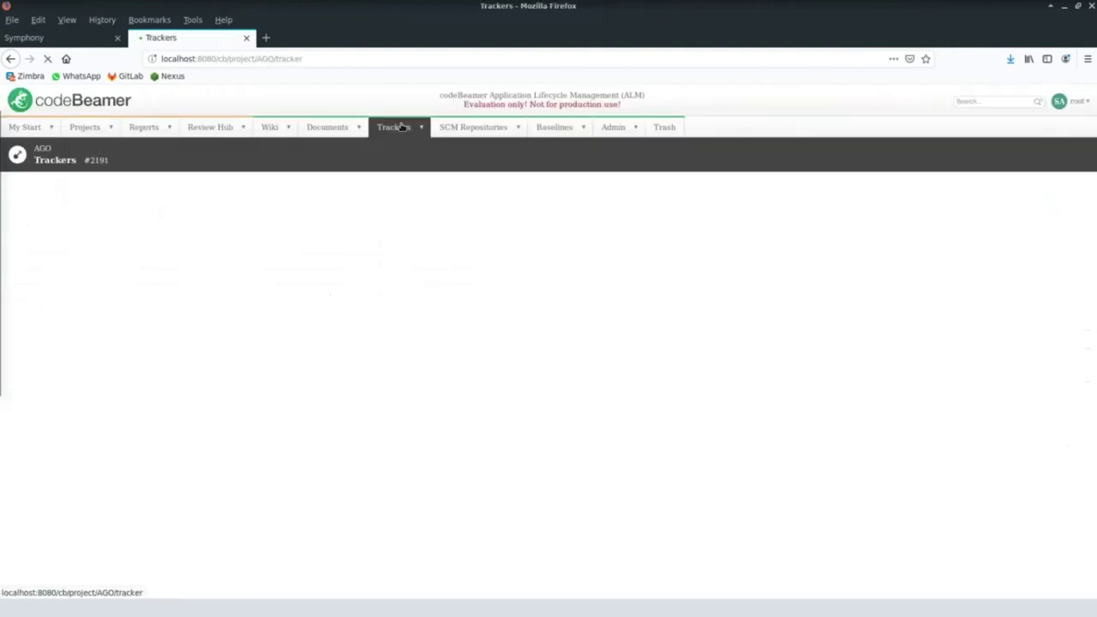
# Switch to Symphony and open the component overview of Configure Config Sets/Install.
pyautogui.click(60, 37)
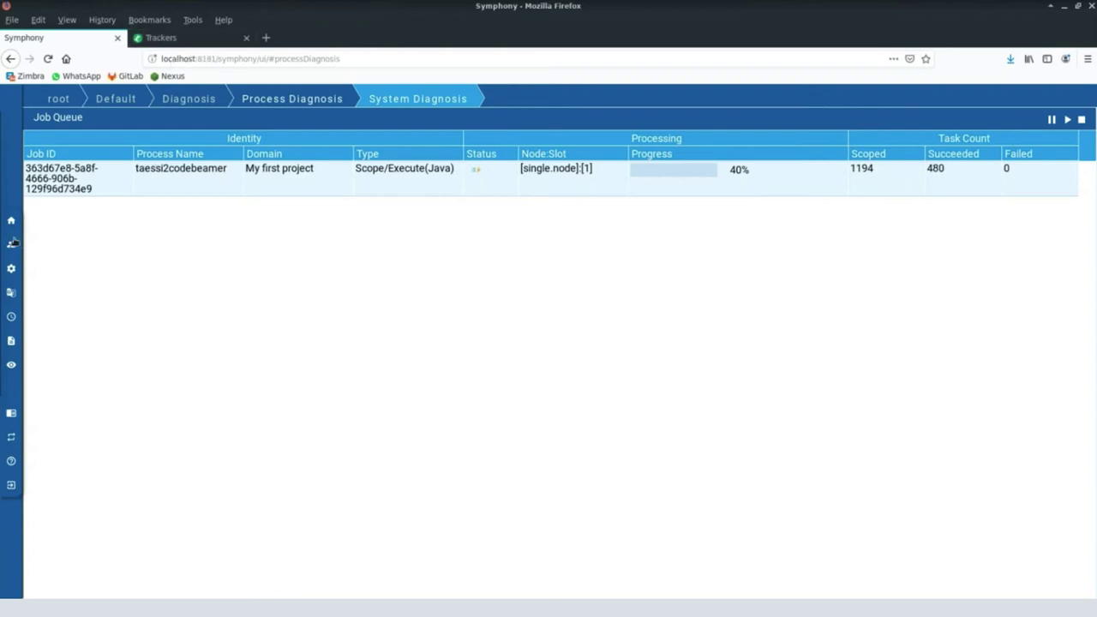
pyautogui.click(12, 271)
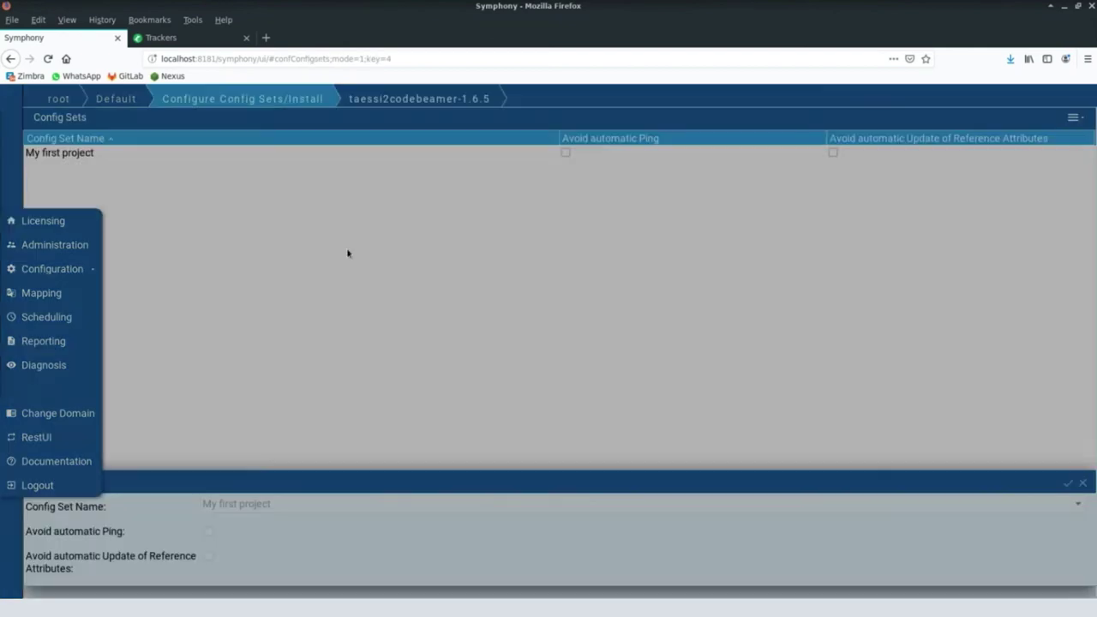
pyautogui.moveTo(51, 269)
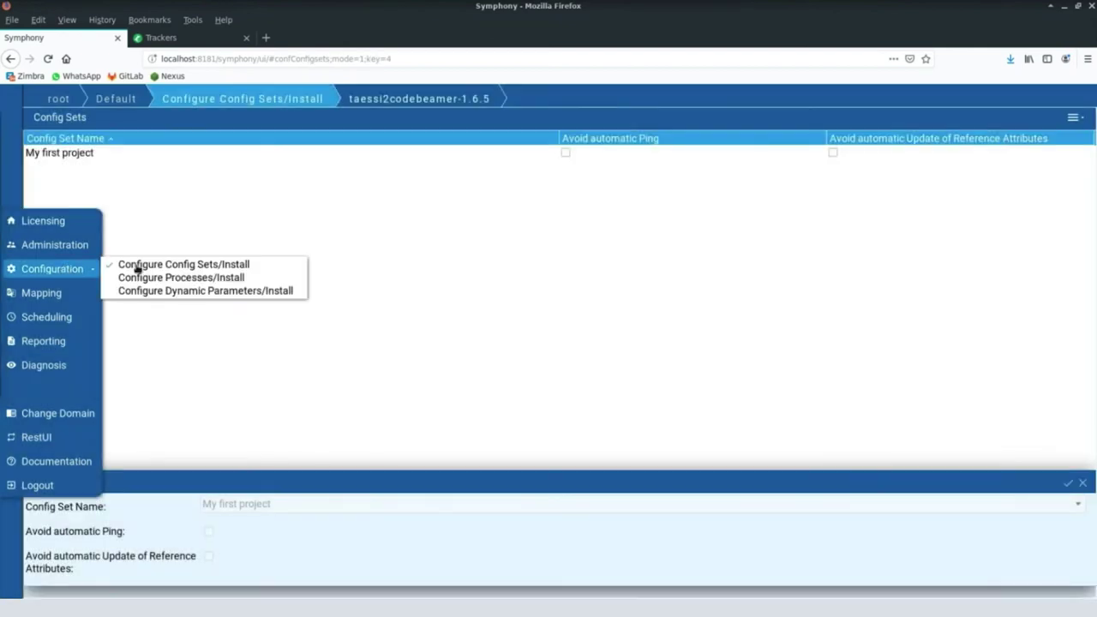
pyautogui.click(120, 262)
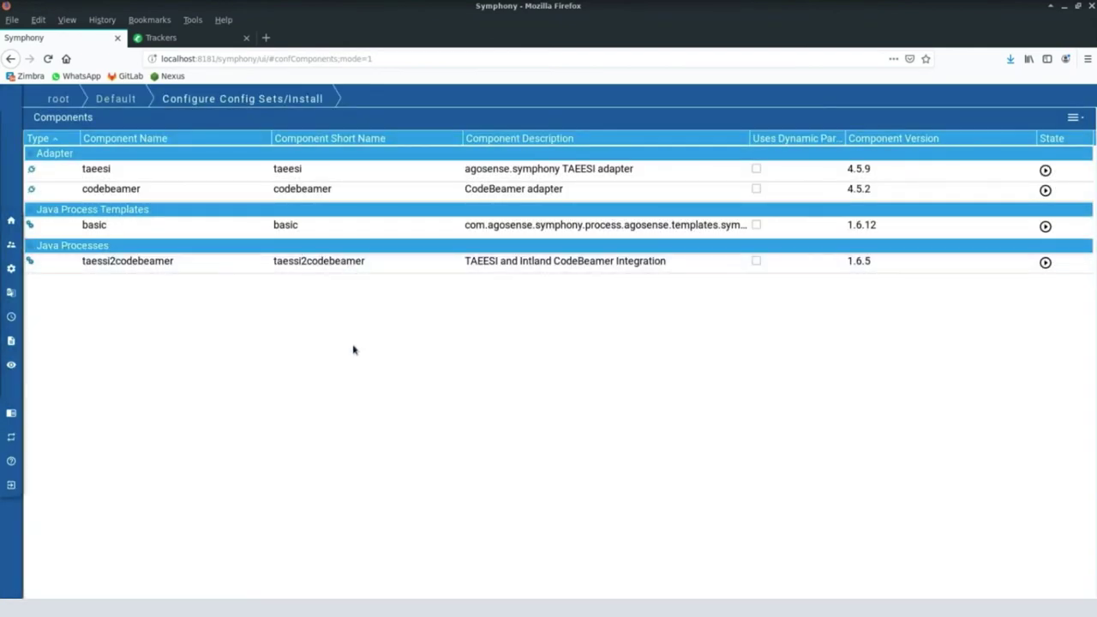